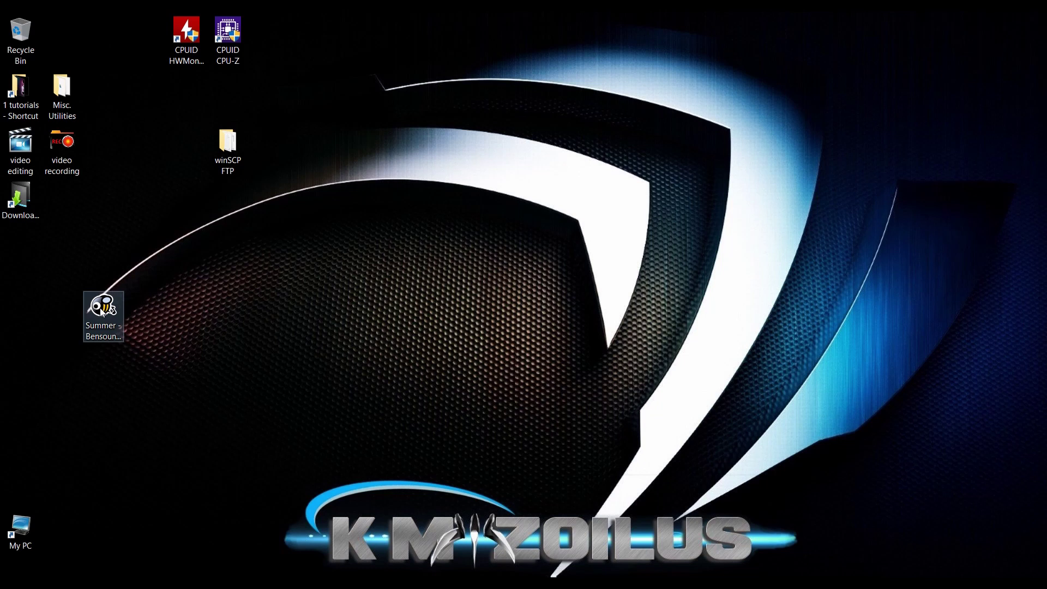
Check the Summer mp3's details (3:37 length, 192 kbps bit rate), then launch Audacity
{"action": "left_click", "coordinate": [104, 312]}
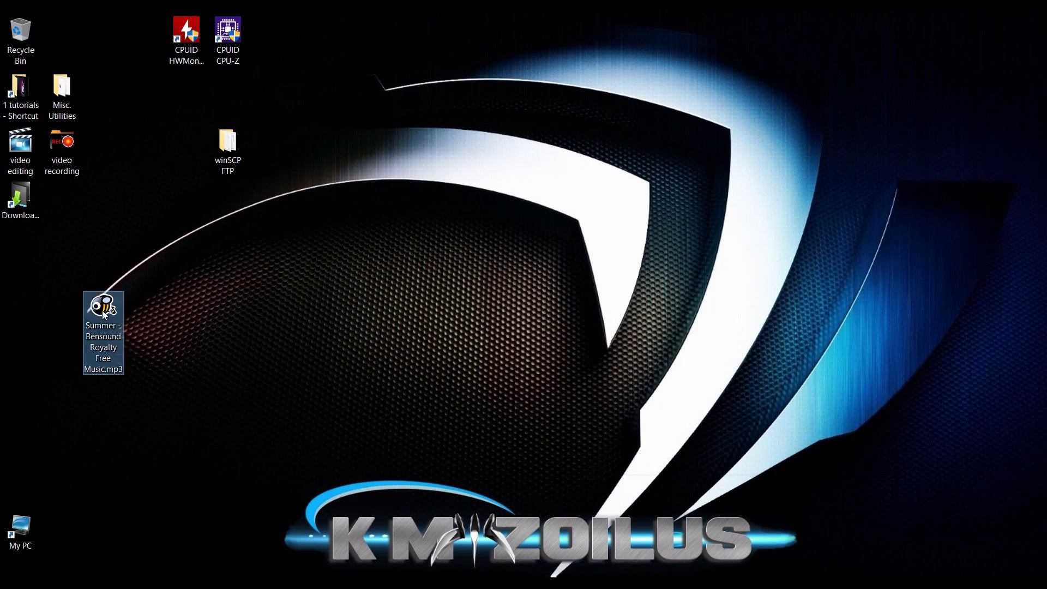
{"action": "right_click", "coordinate": [104, 314]}
{"action": "left_click", "coordinate": [139, 570]}
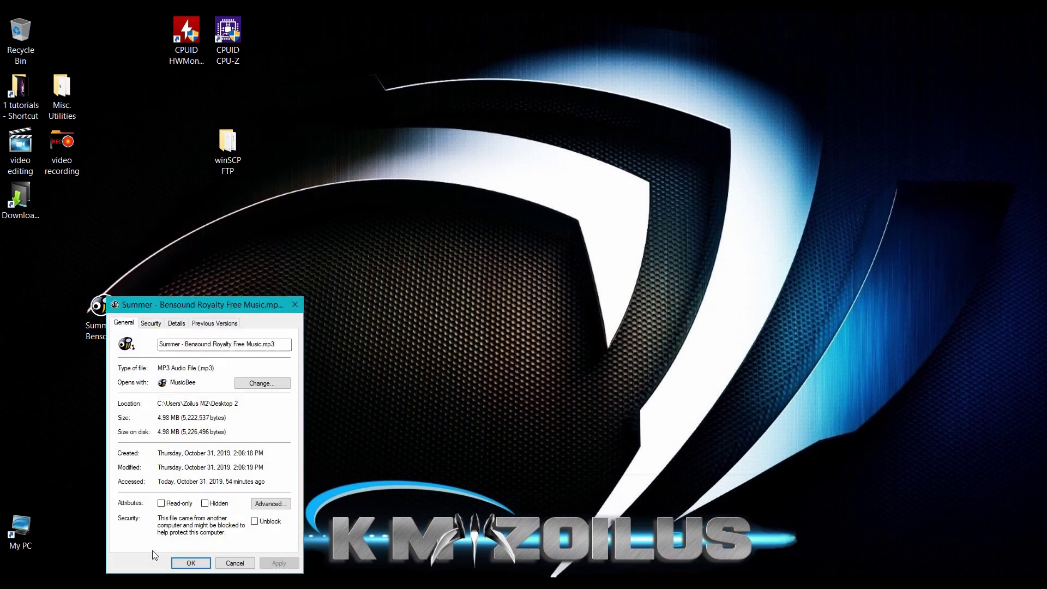
{"action": "left_click", "coordinate": [176, 323]}
{"action": "left_click_drag", "start_coordinate": [214, 305], "coordinate": [370, 180]}
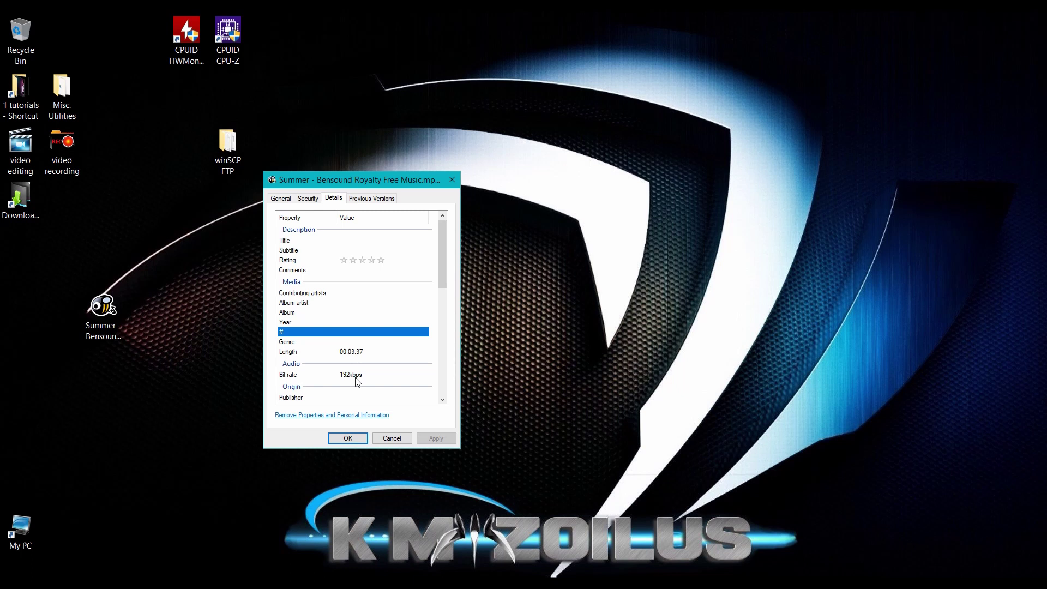
{"action": "left_click", "coordinate": [339, 441]}
{"action": "key", "text": "Return"}
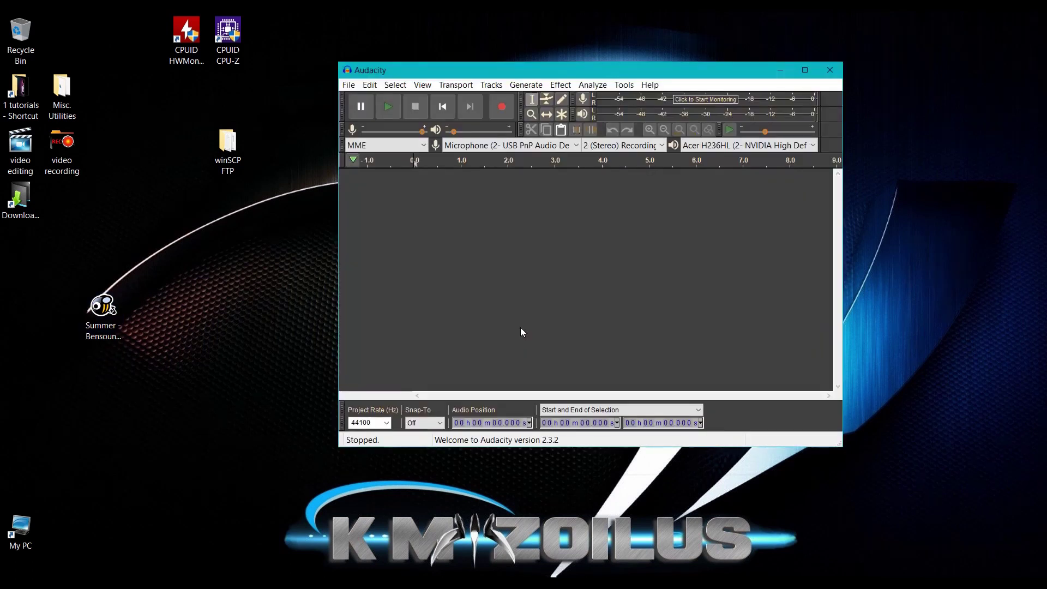
Load the Summer mp3 into Audacity and set the project rate to 44100 Hz
{"action": "left_click_drag", "start_coordinate": [101, 308], "coordinate": [543, 297]}
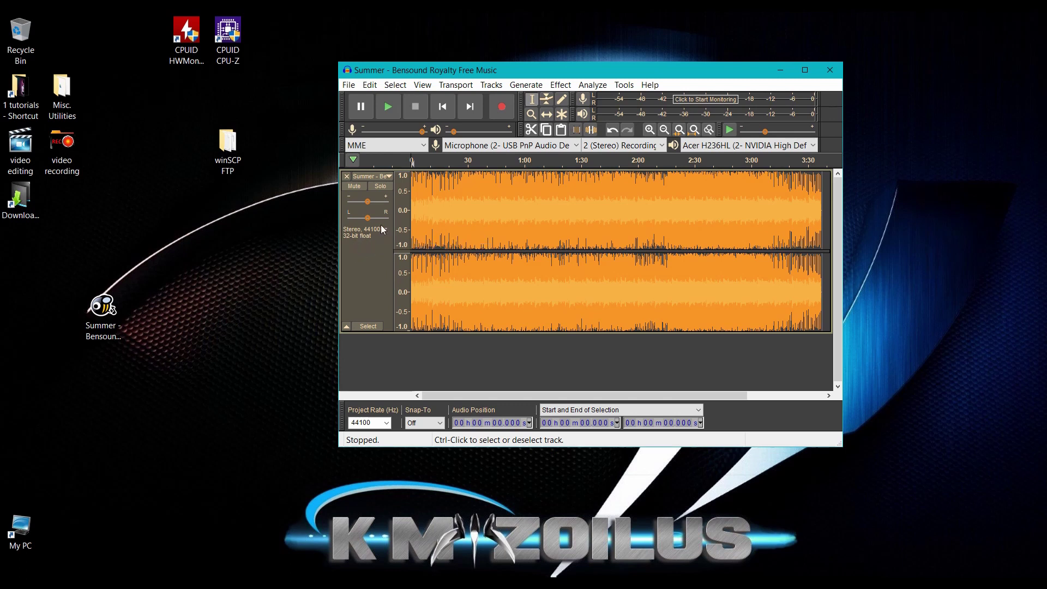
{"action": "left_click", "coordinate": [386, 425]}
{"action": "left_click", "coordinate": [368, 474]}
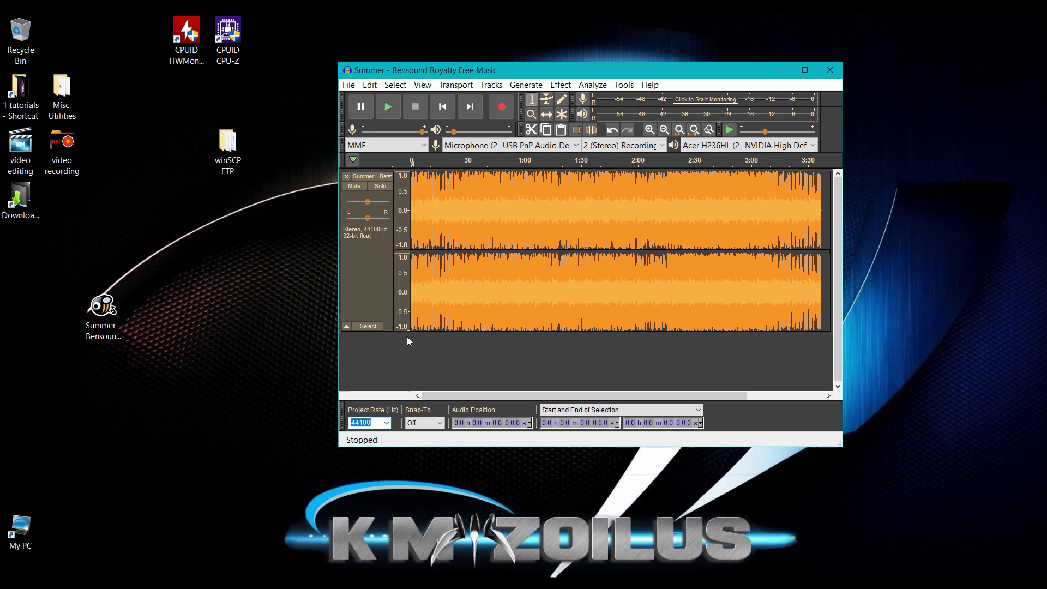
Review the MP3 export options at 192 kbps, then quit Audacity without saving
{"action": "left_click", "coordinate": [350, 86]}
{"action": "mouse_move", "coordinate": [367, 167]}
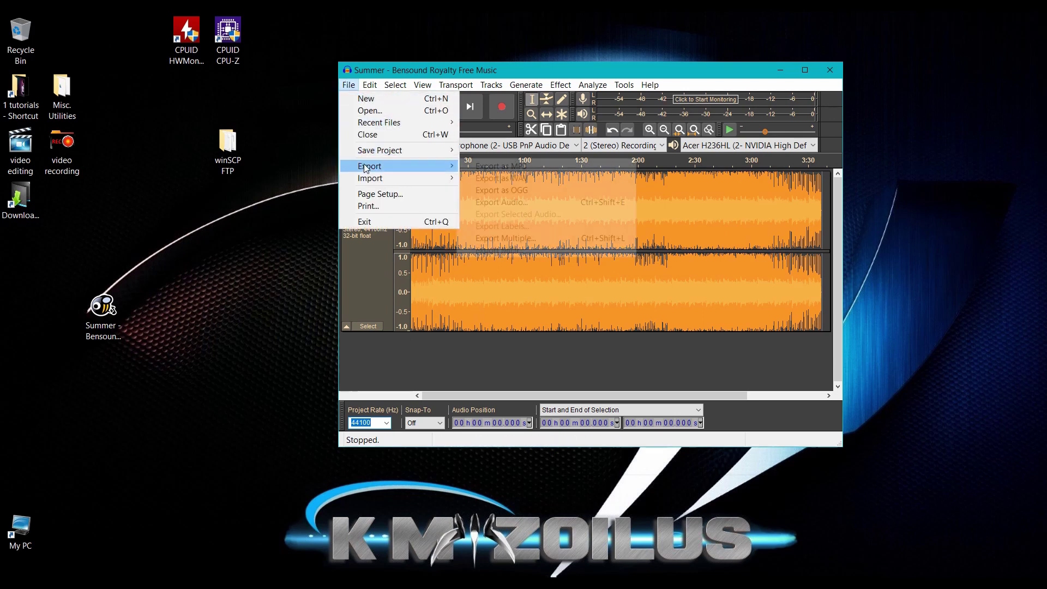
{"action": "left_click", "coordinate": [508, 169]}
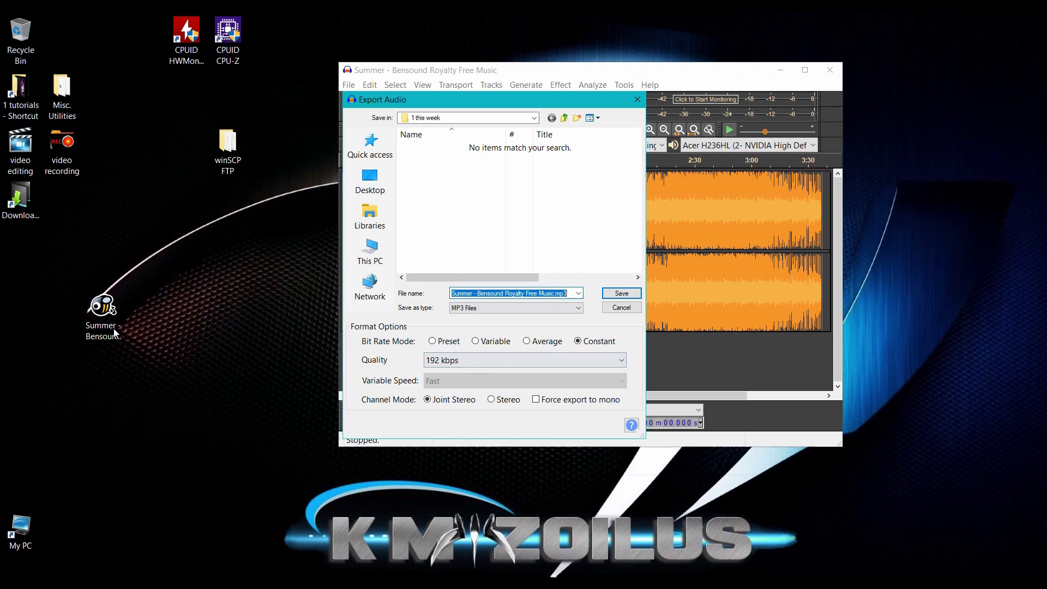
{"action": "left_click", "coordinate": [637, 99]}
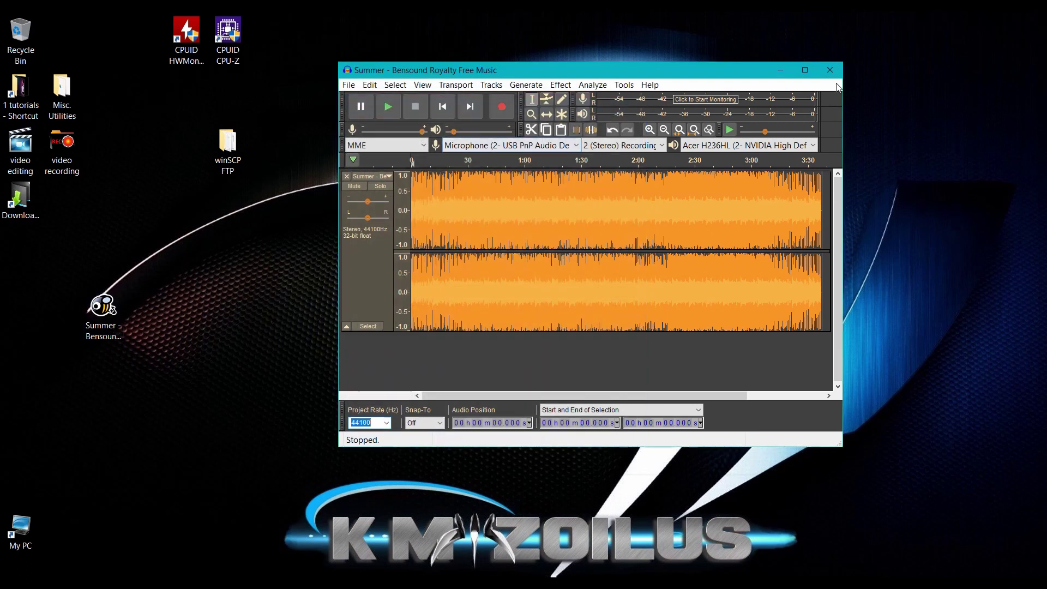
{"action": "left_click", "coordinate": [830, 70]}
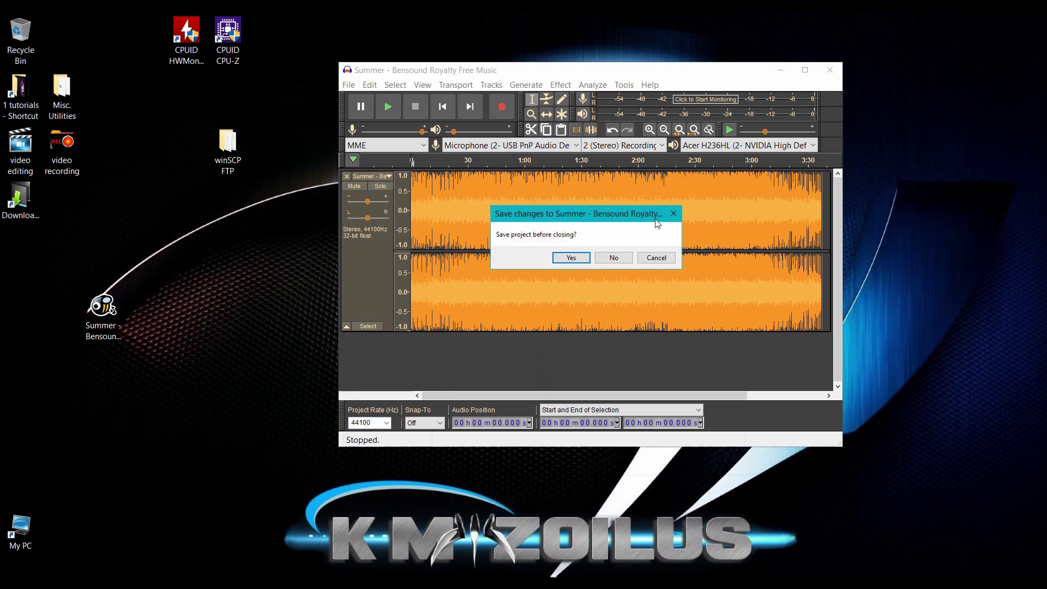
{"action": "left_click", "coordinate": [613, 257]}
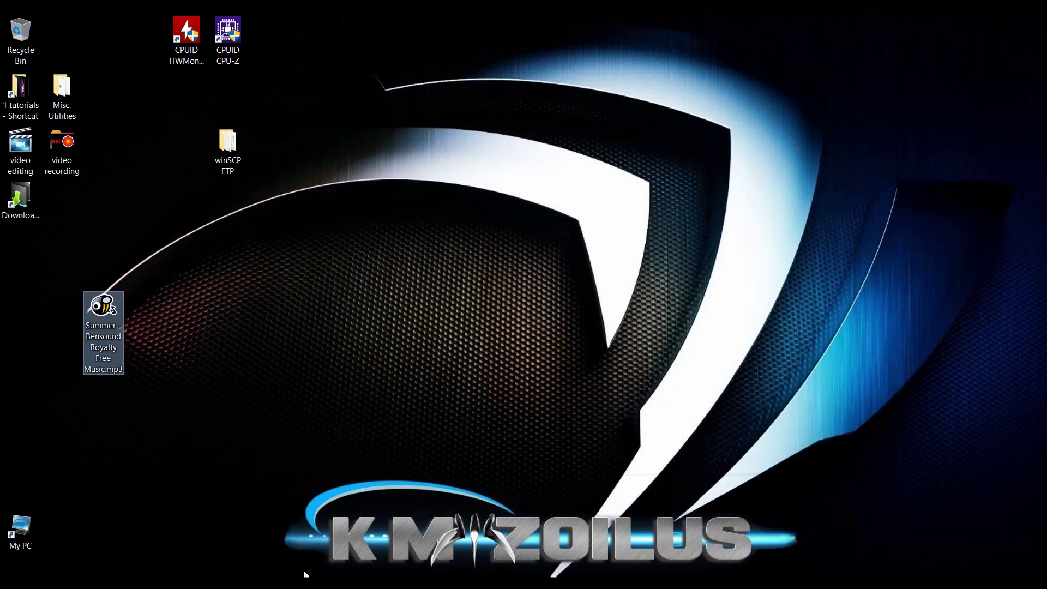
Preview the Summer - Bensound mp3 in MusicBee, then close MusicBee
{"action": "double_click", "coordinate": [115, 313]}
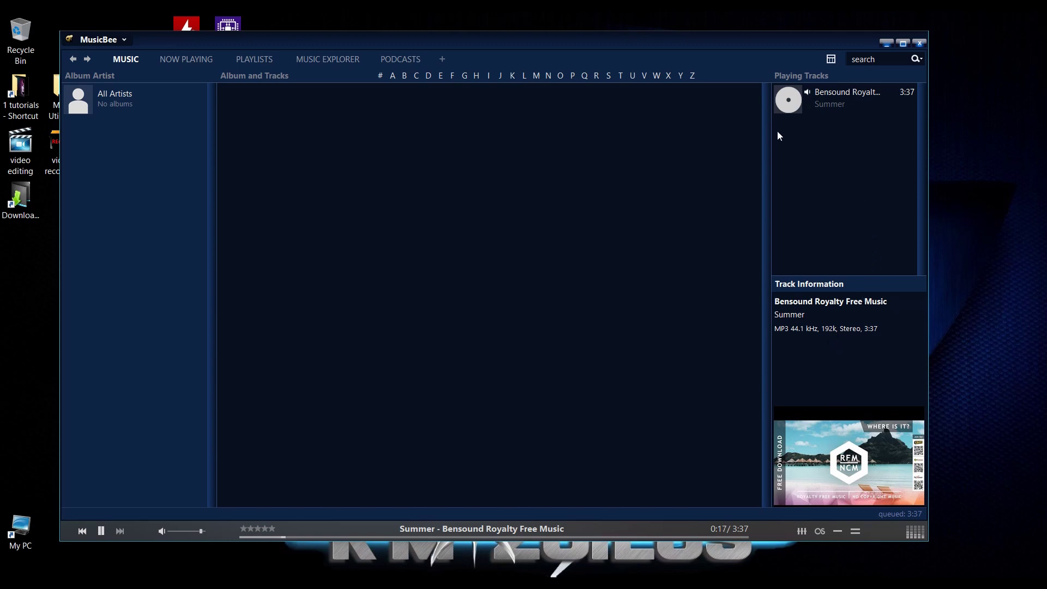
{"action": "left_click", "coordinate": [919, 43]}
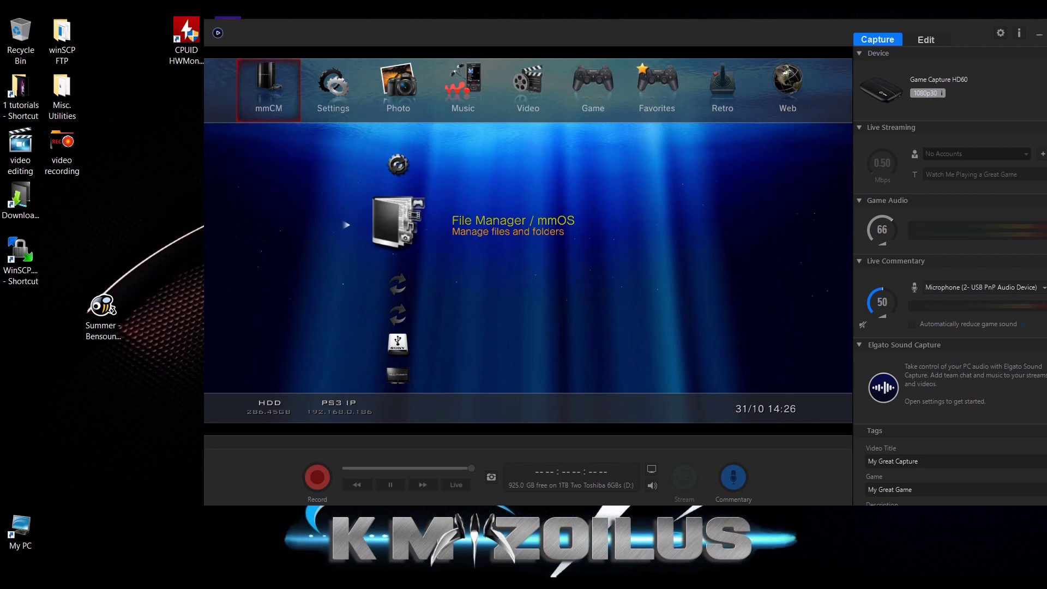
Switch from the Elgato multiMAN preview to the WinSCP FTP session on the PS3
{"action": "key", "text": "alt+Tab"}
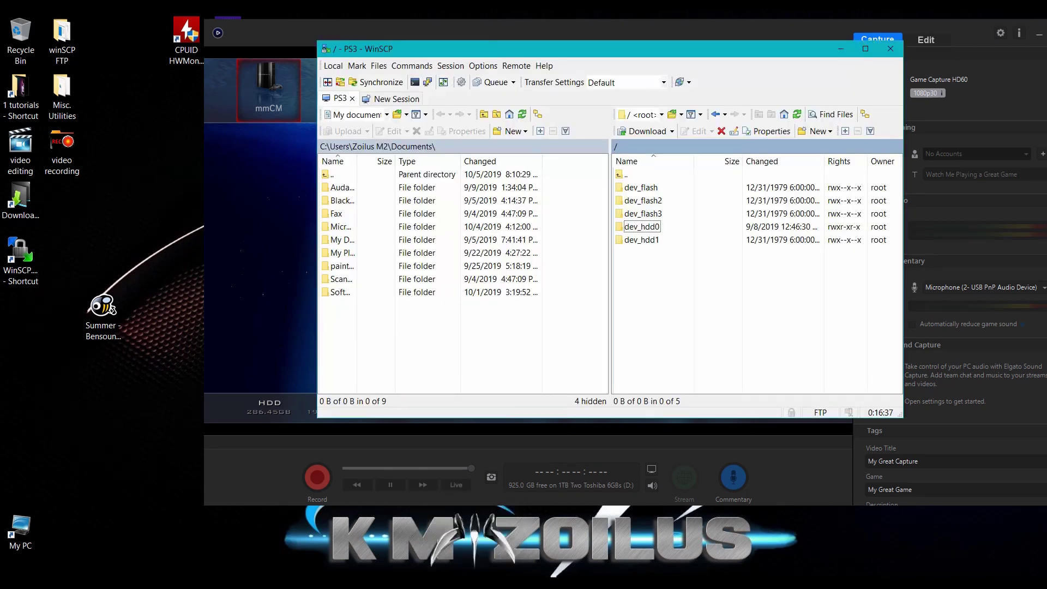
Browse the PS3 to dev_hdd0/game/BLES80608/USRDIR and select SOUND.BIN
{"action": "double_click", "coordinate": [649, 229]}
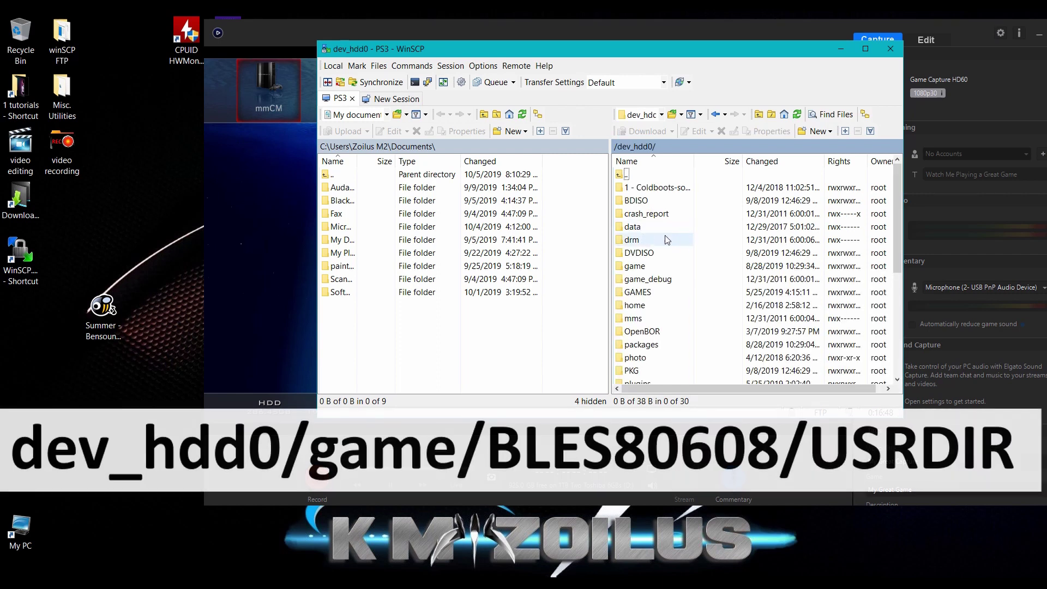
{"action": "double_click", "coordinate": [658, 269]}
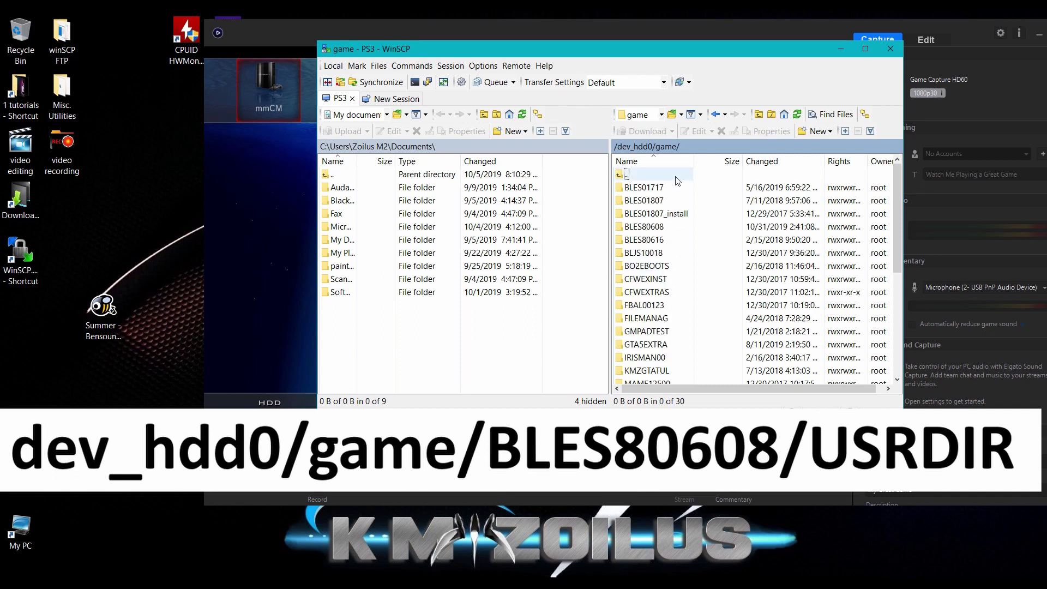
{"action": "double_click", "coordinate": [668, 230]}
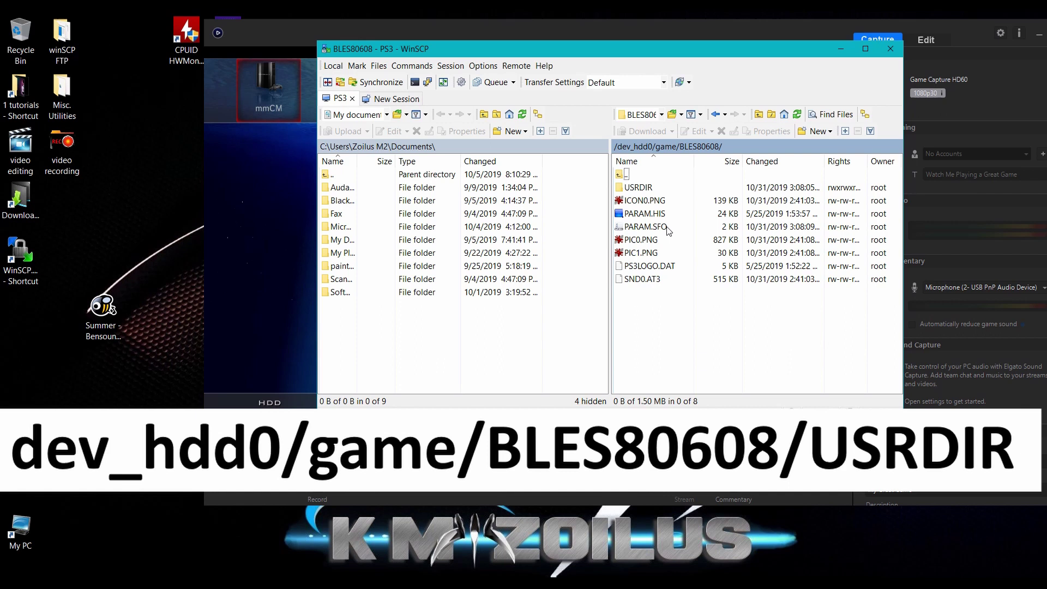
{"action": "double_click", "coordinate": [670, 189]}
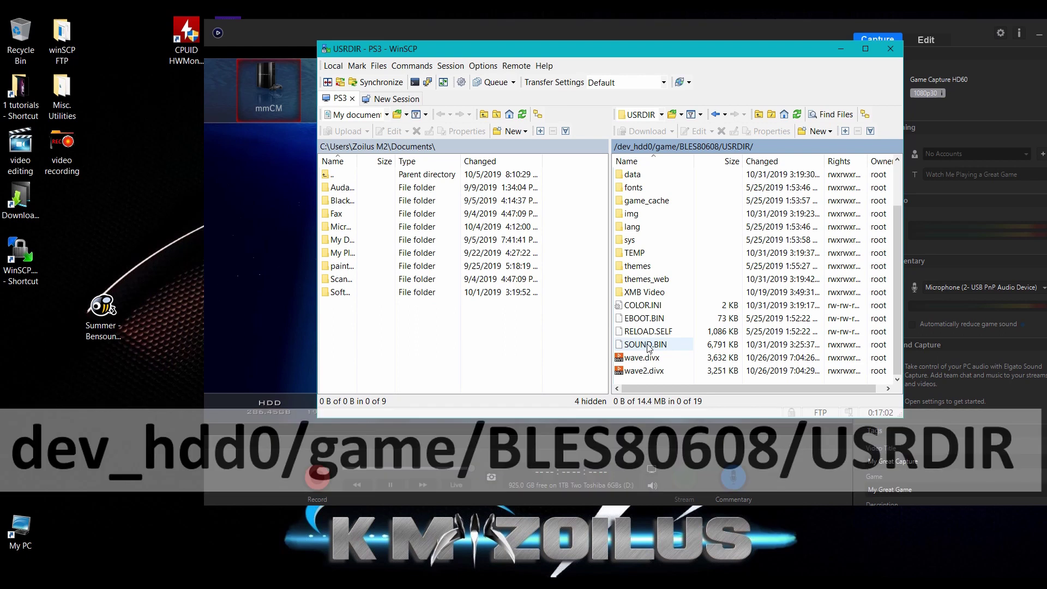
{"action": "left_click", "coordinate": [649, 345]}
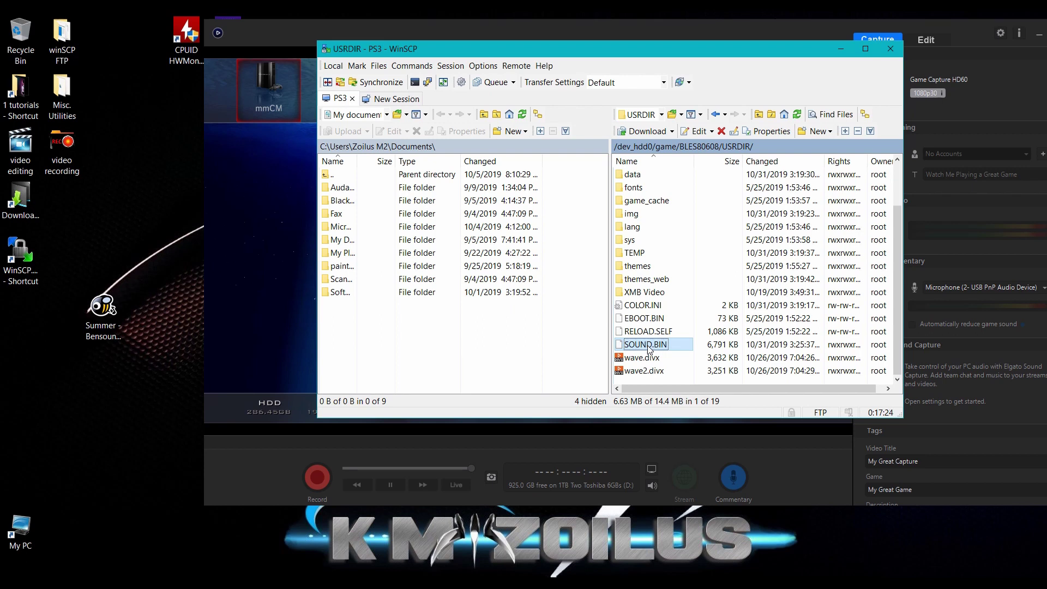
Delete the old SOUND.BIN and upload the Summer mp3 into USRDIR
{"action": "right_click", "coordinate": [649, 348]}
{"action": "left_click", "coordinate": [681, 417]}
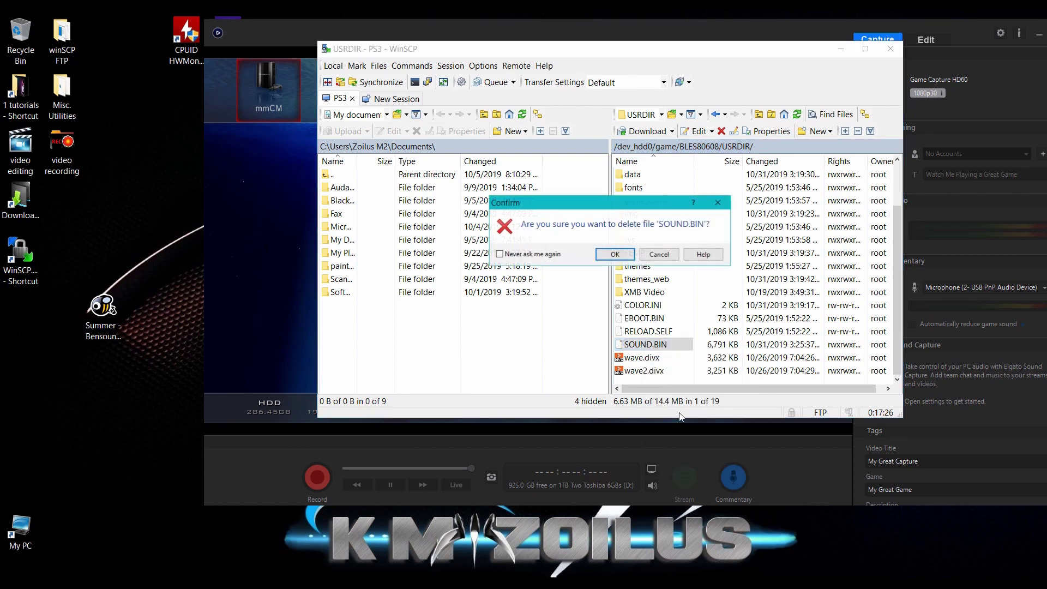
{"action": "left_click", "coordinate": [615, 255]}
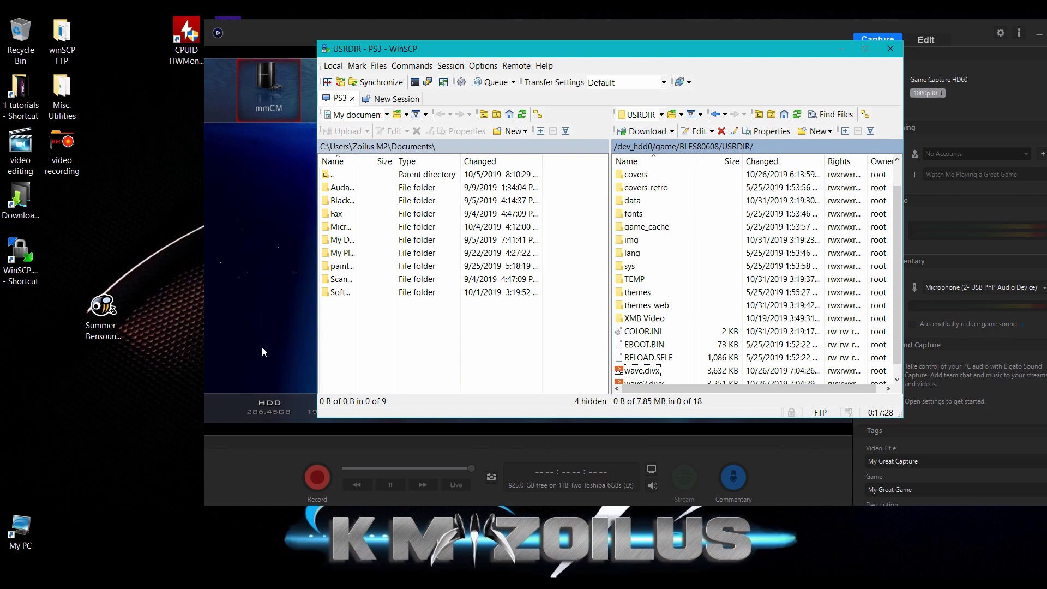
{"action": "left_click_drag", "start_coordinate": [101, 307], "coordinate": [677, 343]}
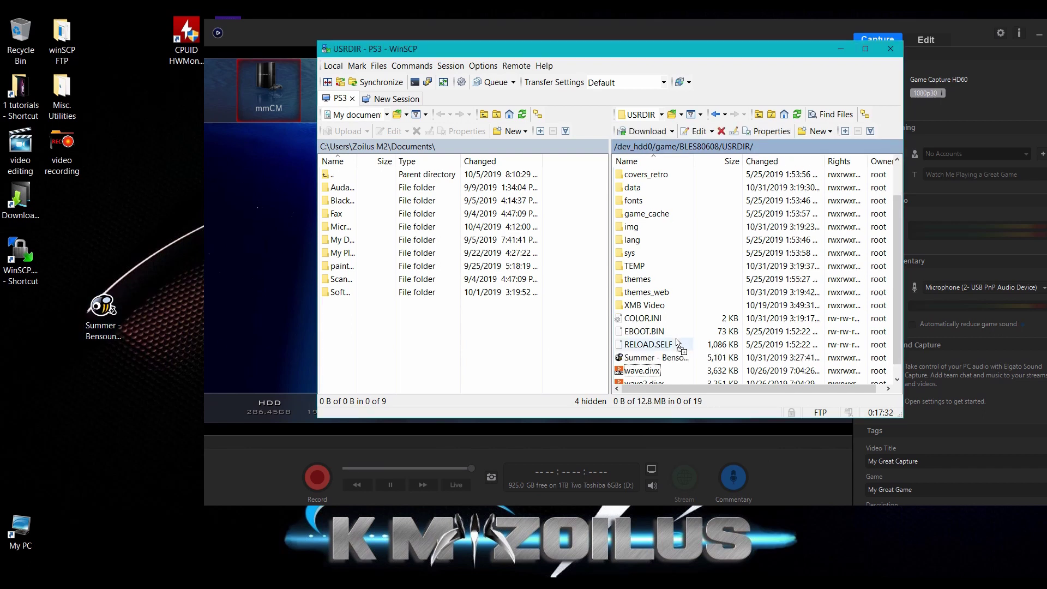
Rename the uploaded Summer mp3 to SOUND.BIN
{"action": "left_click", "coordinate": [674, 348]}
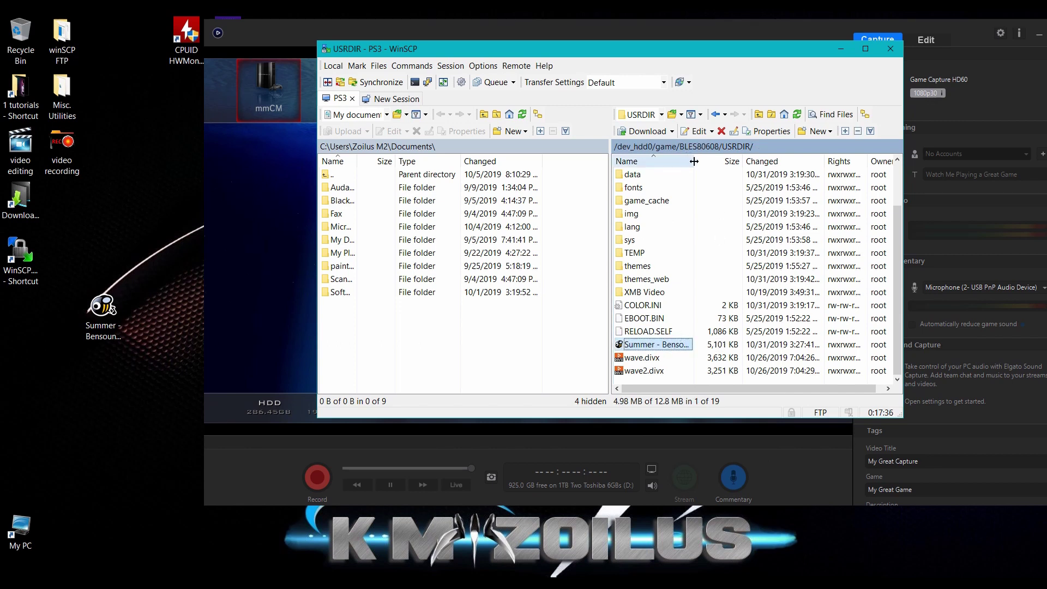
{"action": "left_click_drag", "start_coordinate": [694, 161], "coordinate": [761, 161]}
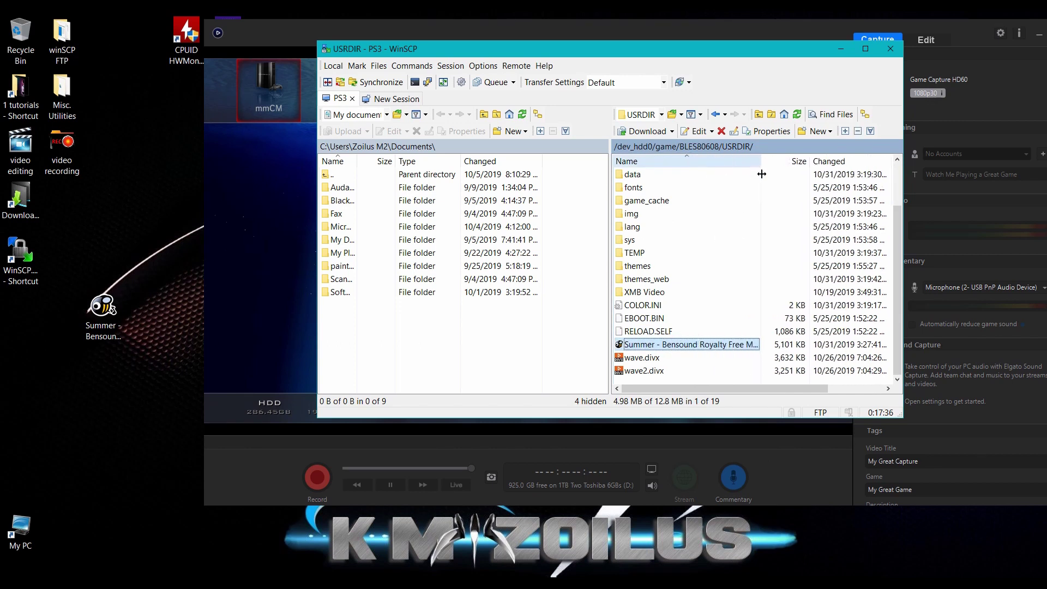
{"action": "left_click", "coordinate": [675, 346]}
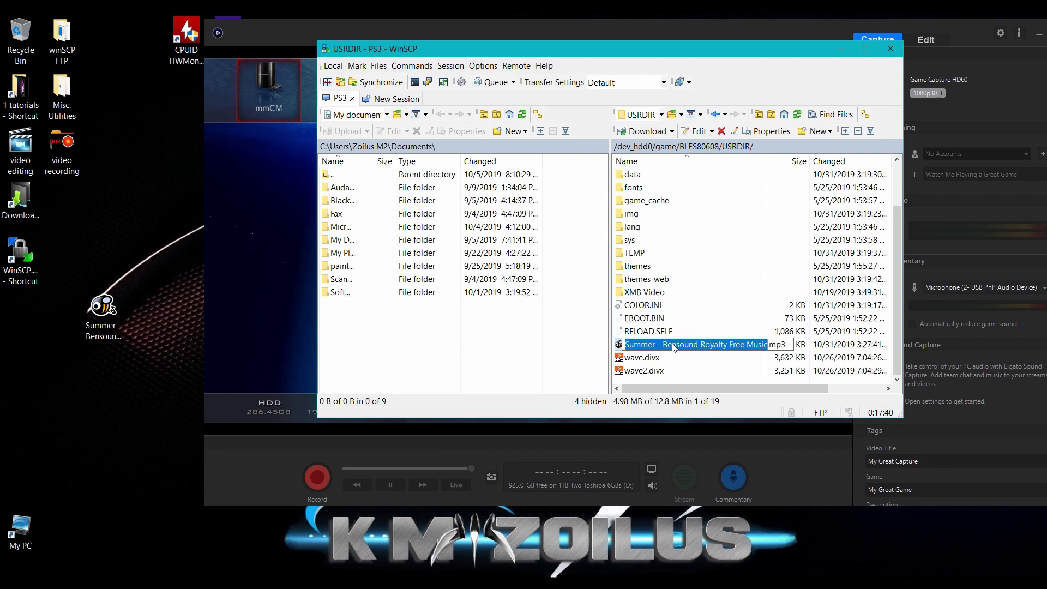
{"action": "type", "text": "SOUND.BI"}
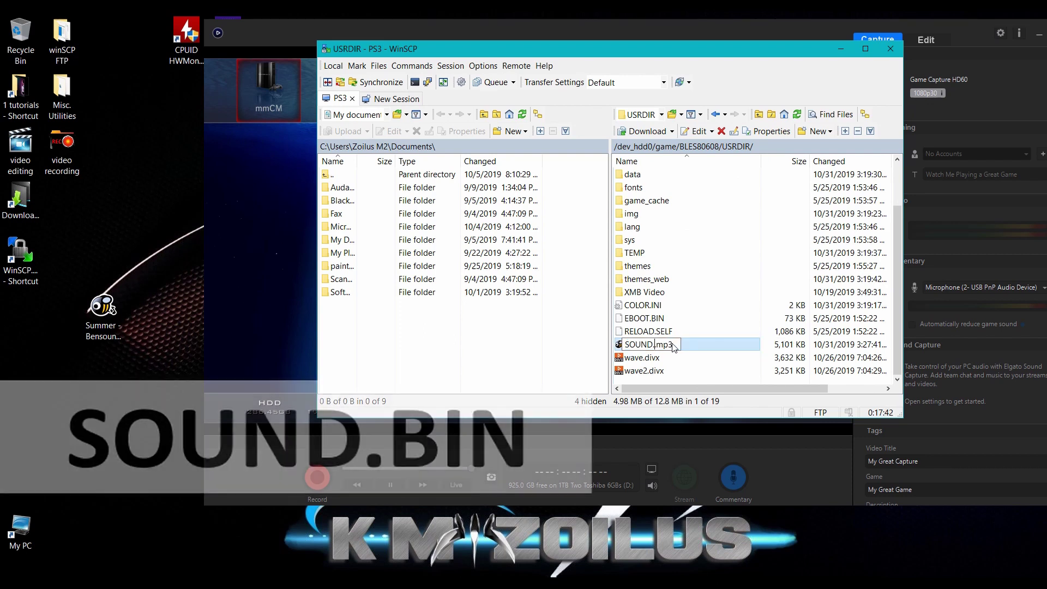
{"action": "type", "text": "N"}
{"action": "key", "text": "Delete"}
{"action": "key", "text": "Delete"}
{"action": "key", "text": "Delete"}
{"action": "key", "text": "Delete"}
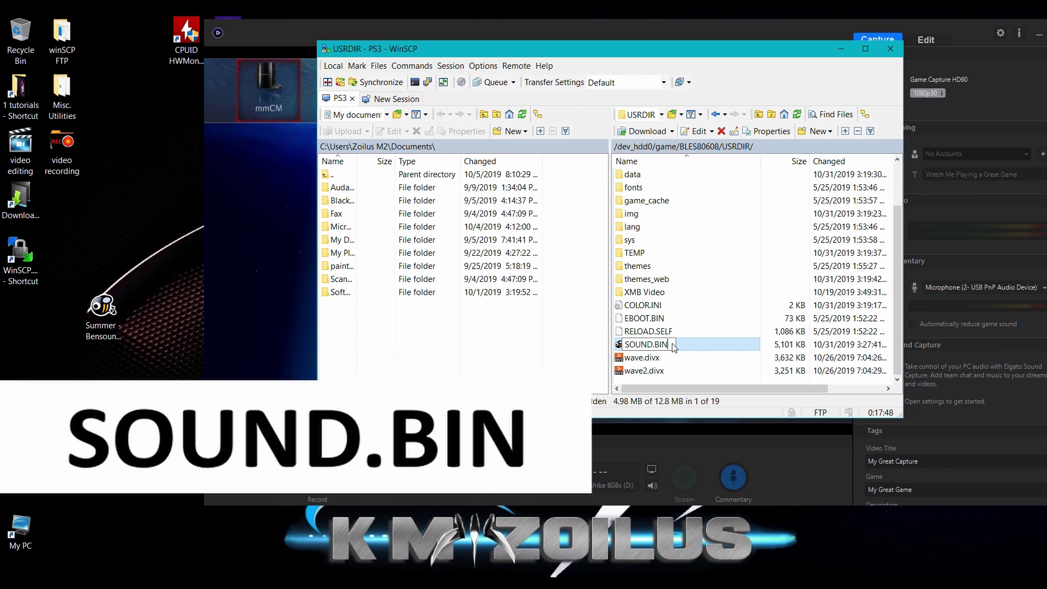
{"action": "key", "text": "Return"}
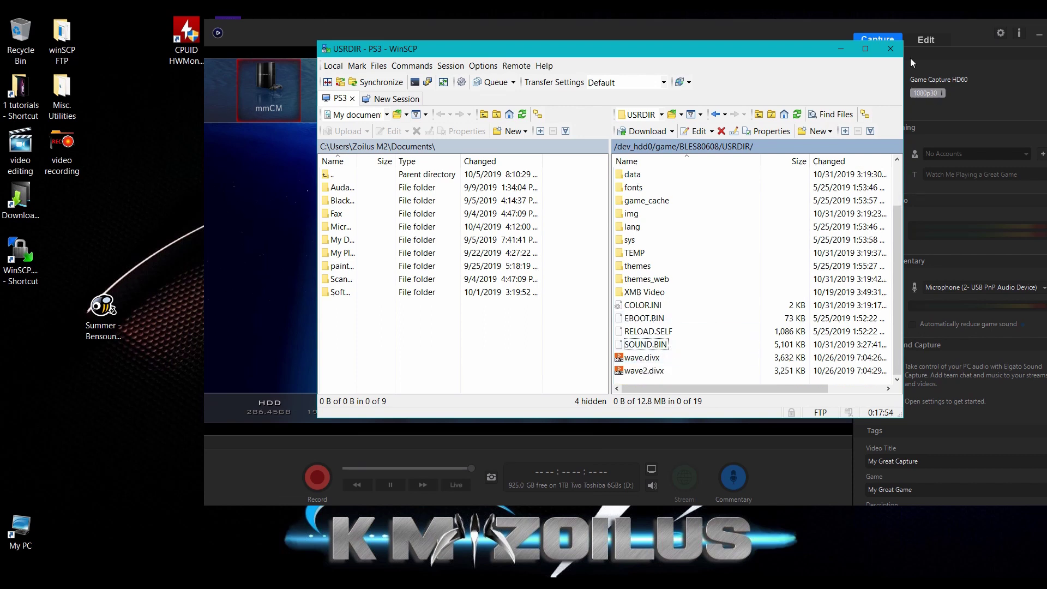
Minimise WinSCP to bring the Elgato multiMAN preview back into view
{"action": "left_click", "coordinate": [842, 49]}
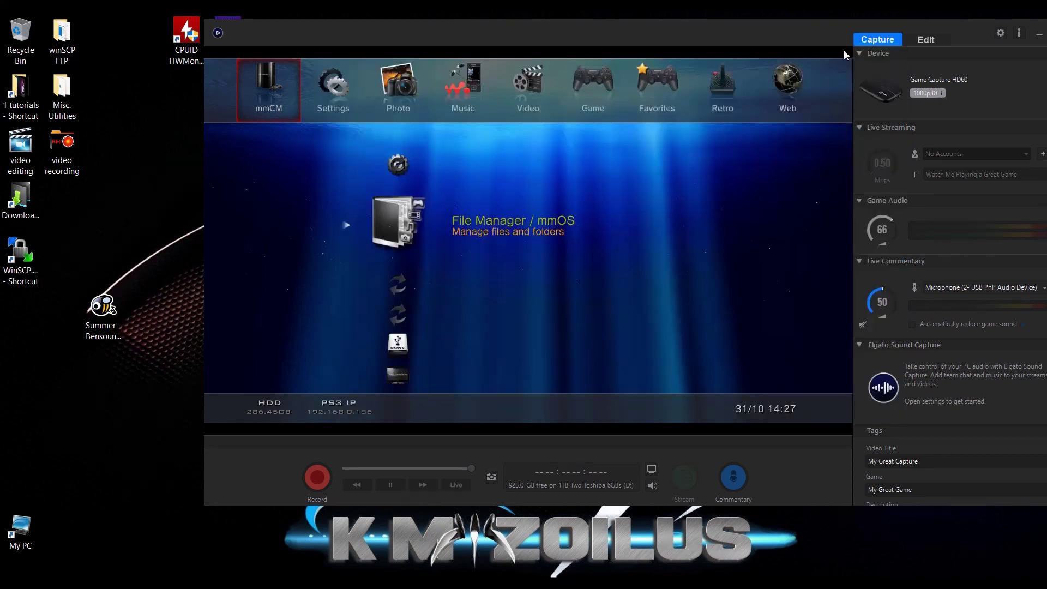